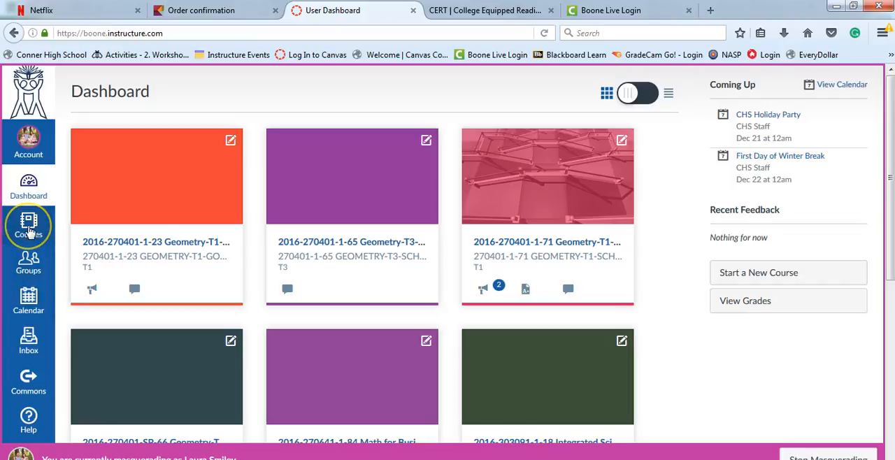
{"action": "left_click", "coordinate": [28, 233]}
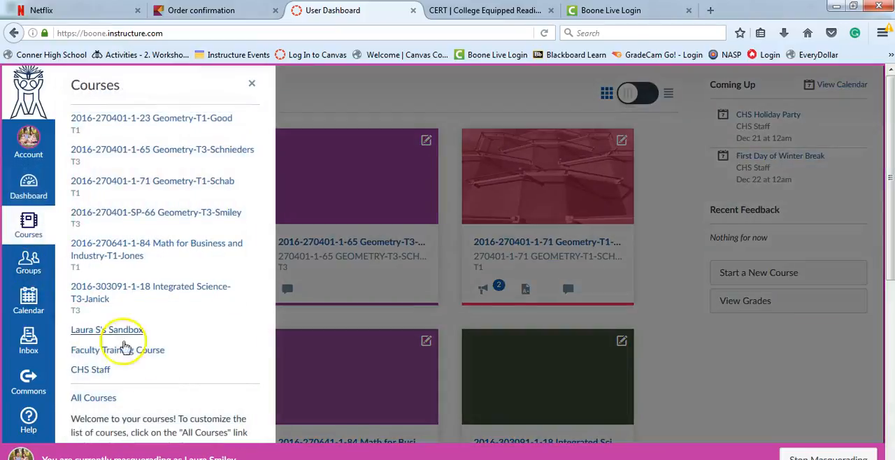
{"action": "left_click", "coordinate": [97, 399]}
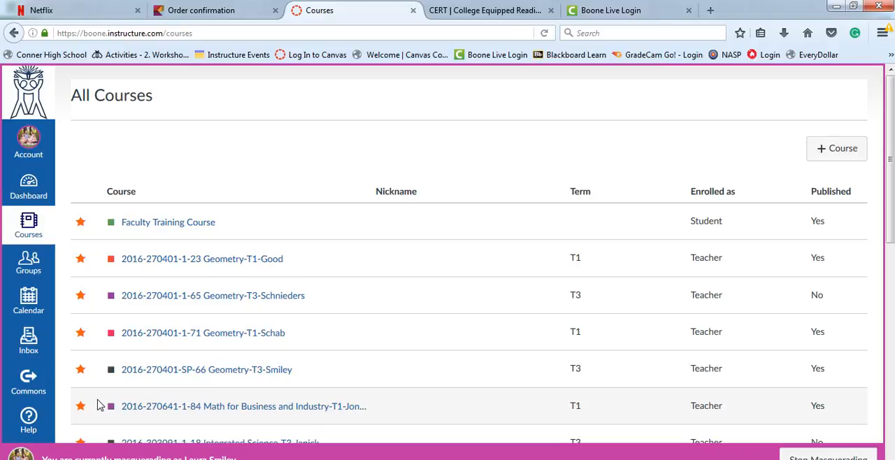
{"action": "left_click", "coordinate": [80, 259]}
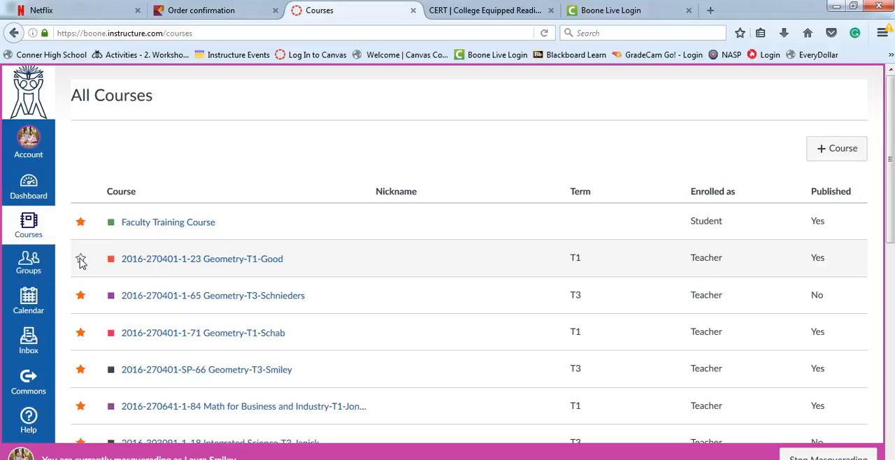
{"action": "left_click", "coordinate": [80, 259]}
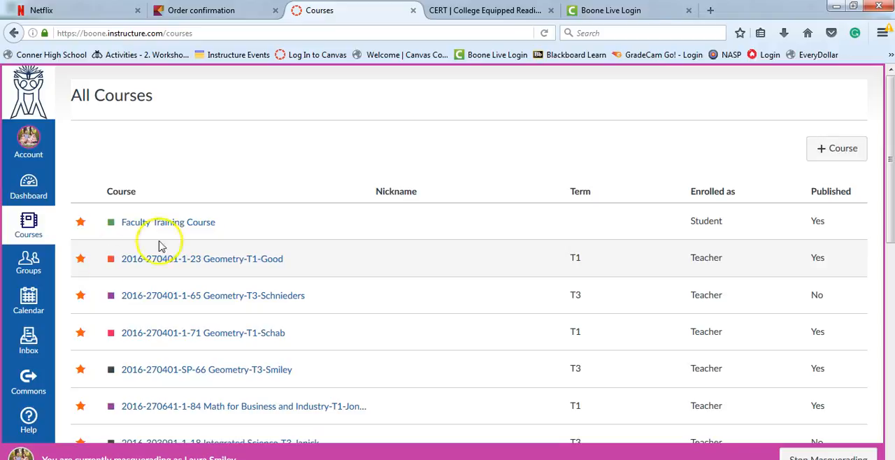
Create a new course named CHS Geometry Master 2016.
{"action": "left_click", "coordinate": [843, 150]}
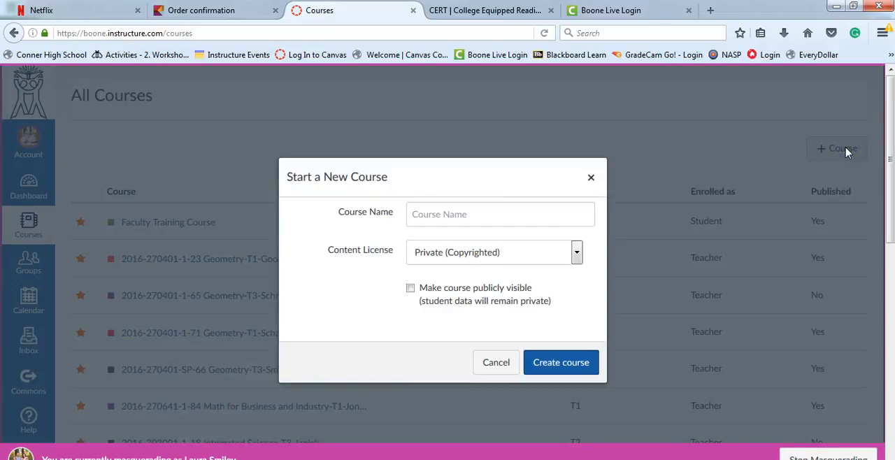
{"action": "left_click", "coordinate": [541, 222]}
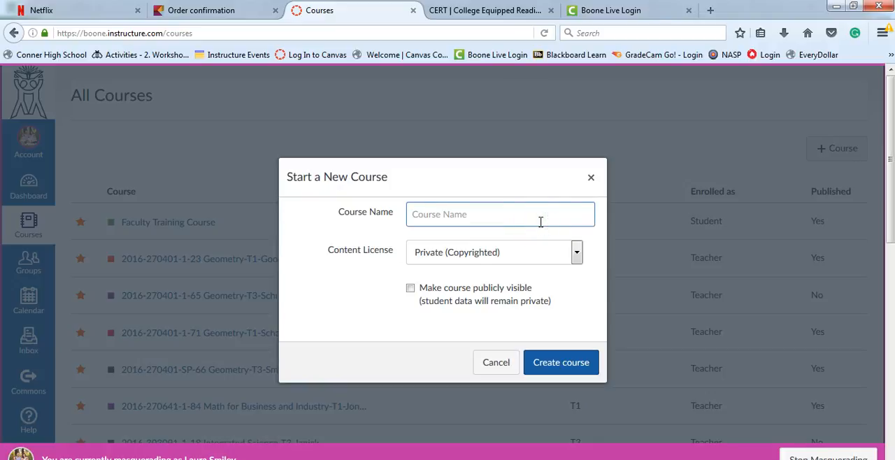
{"action": "type", "text": "CHS"}
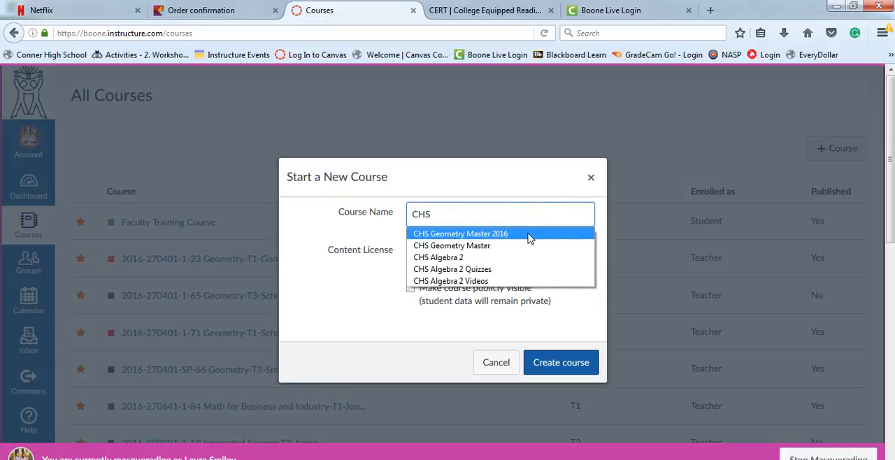
{"action": "left_click", "coordinate": [529, 235]}
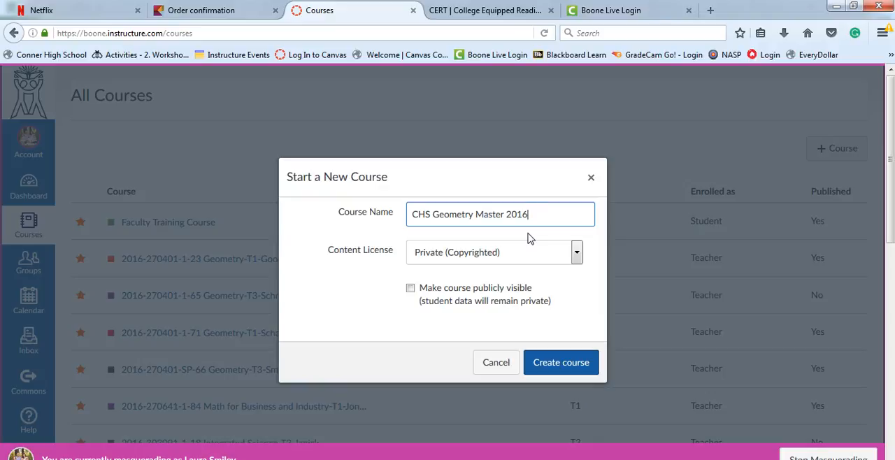
{"action": "left_click", "coordinate": [572, 363]}
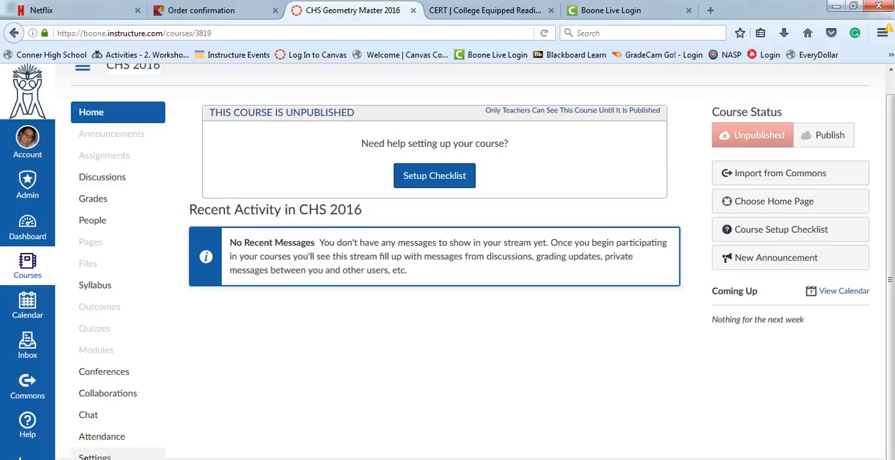
From the new course's settings, start a content import with Copy a Canvas Course as the content type.
{"action": "left_click", "coordinate": [85, 455]}
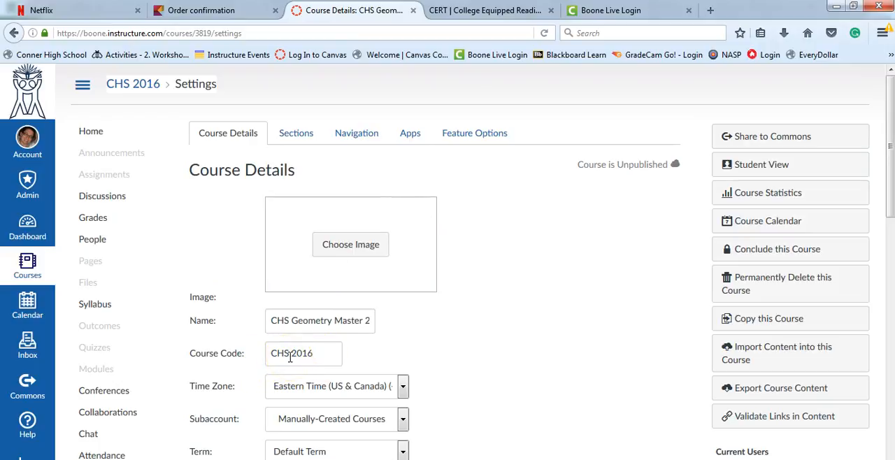
{"action": "mouse_move", "coordinate": [889, 213]}
{"action": "left_mouse_down"}
{"action": "mouse_move", "coordinate": [890, 407]}
{"action": "mouse_move", "coordinate": [884, 223]}
{"action": "left_mouse_up"}
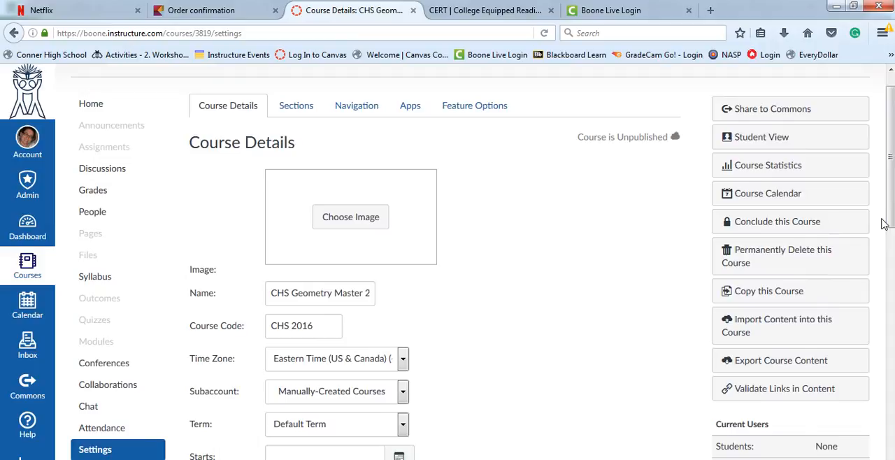
{"action": "left_click", "coordinate": [784, 328]}
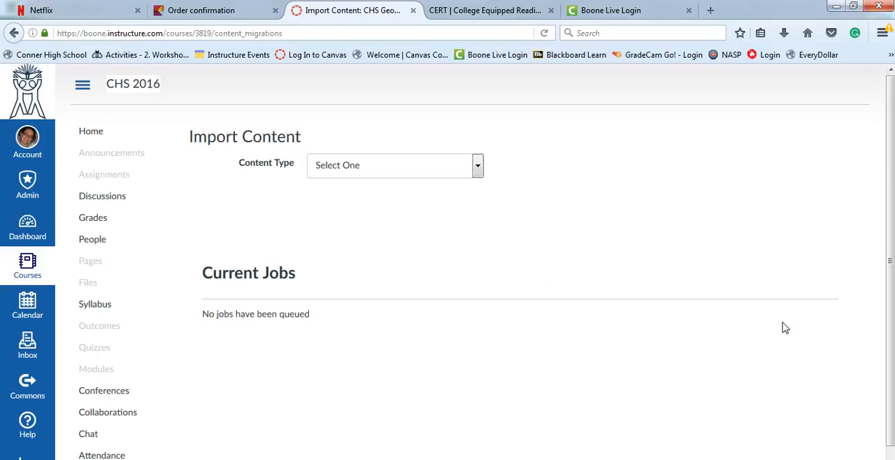
{"action": "left_click", "coordinate": [476, 168]}
{"action": "left_click", "coordinate": [456, 196]}
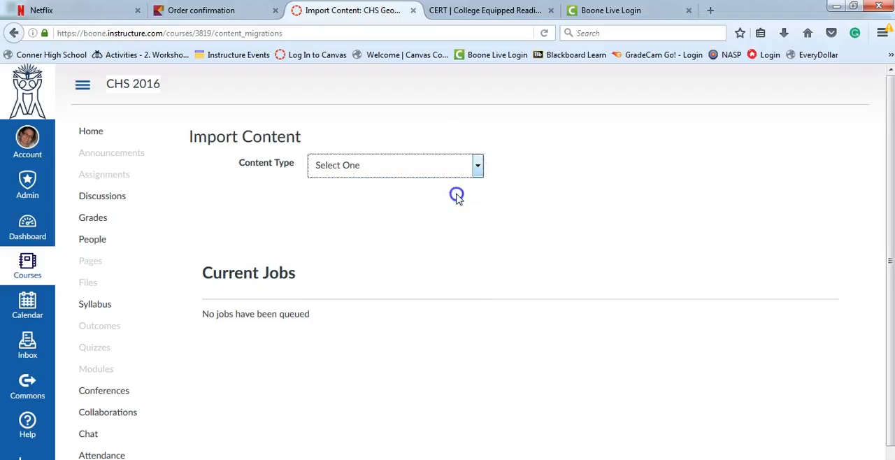
{"action": "left_click", "coordinate": [443, 199]}
{"action": "left_click", "coordinate": [420, 205]}
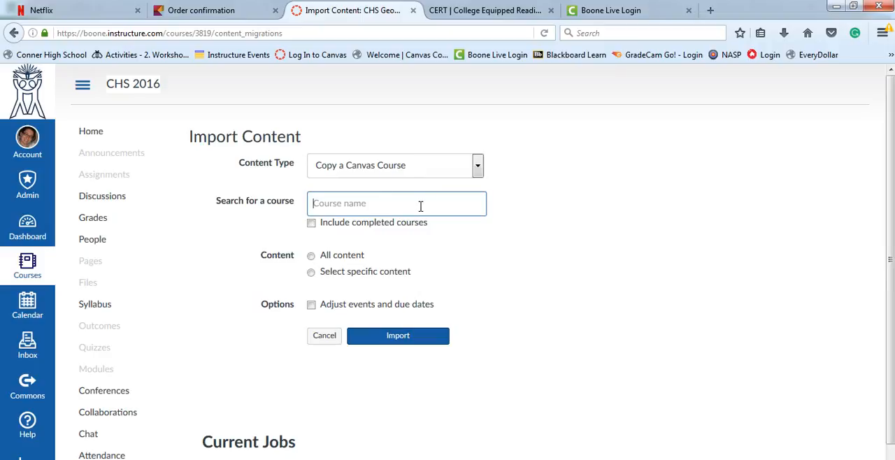
{"action": "type", "text": "geom"}
{"action": "key", "text": "BackSpace"}
{"action": "key", "text": "BackSpace"}
{"action": "key", "text": "BackSpace"}
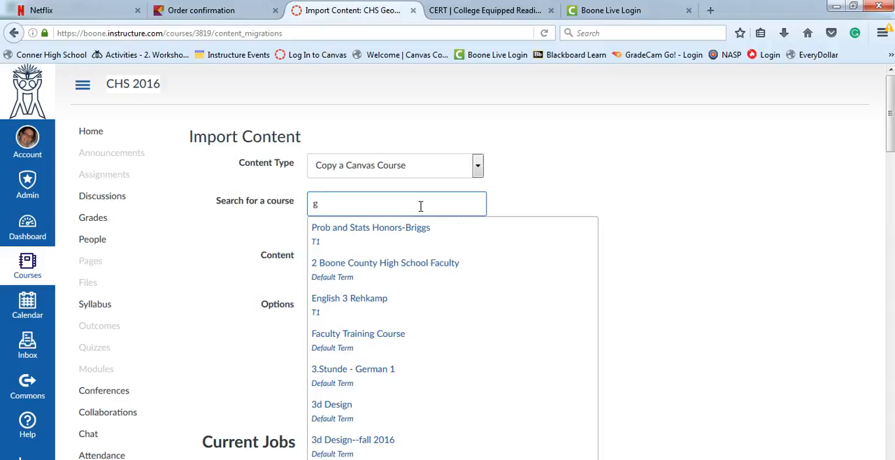
{"action": "type", "text": "e"}
{"action": "key", "text": "BackSpace"}
{"action": "type", "text": "eom"}
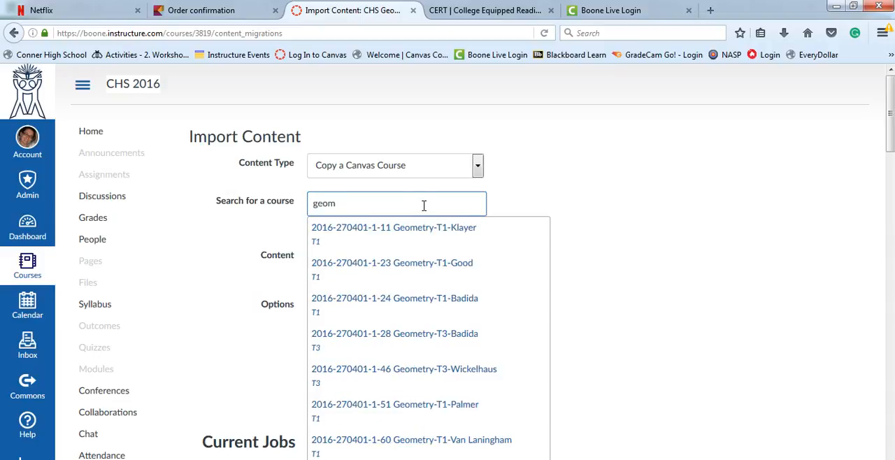
{"action": "type", "text": "etry"}
{"action": "type", "text": "sc"}
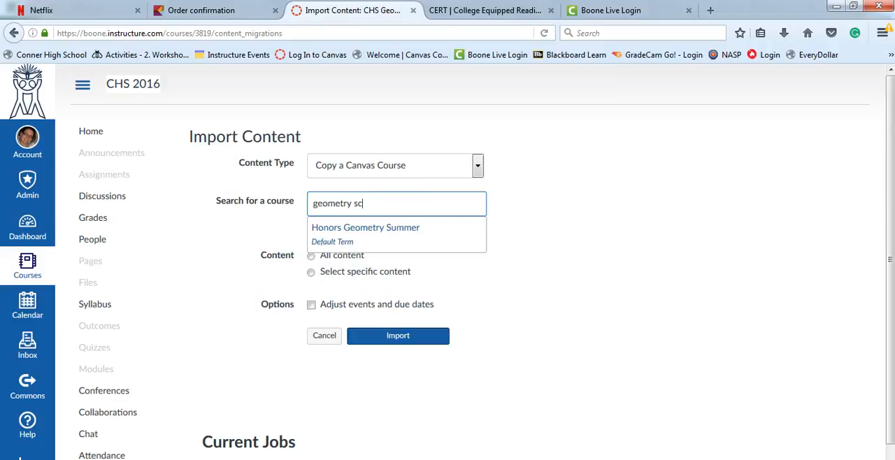
{"action": "key", "text": "BackSpace"}
{"action": "key", "text": "BackSpace"}
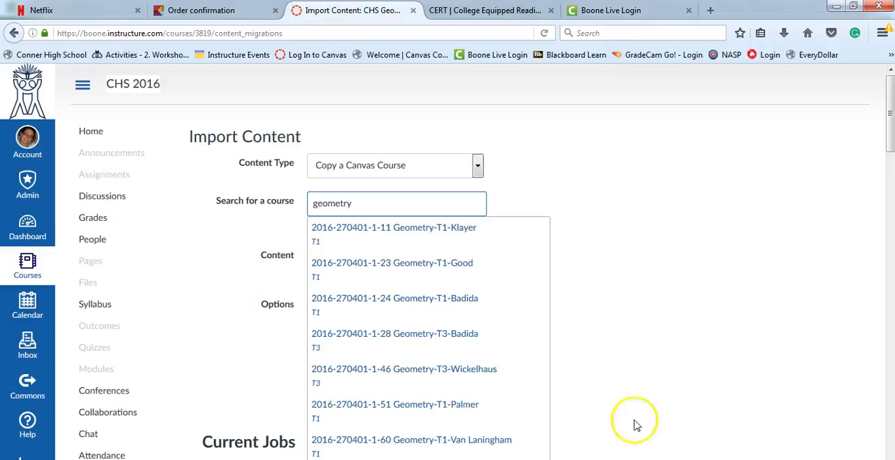
{"action": "left_click_drag", "start_coordinate": [890, 117], "coordinate": [890, 163]}
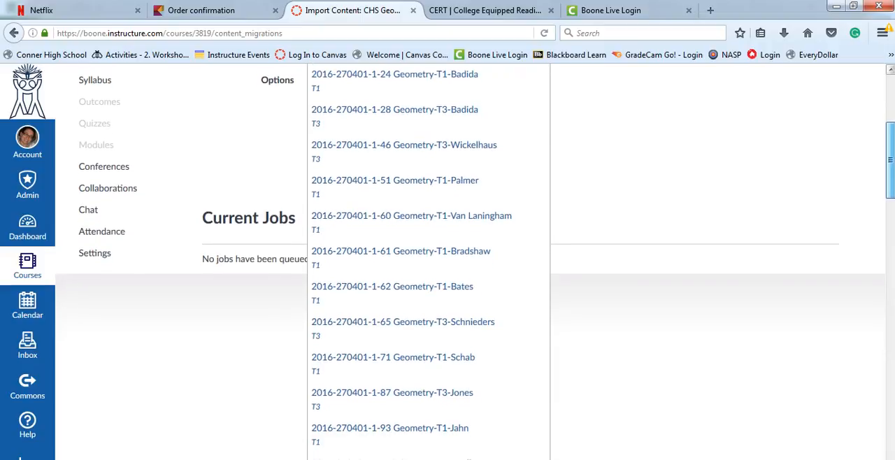
{"action": "scroll", "coordinate": [447, 261], "scroll_direction": "down", "scroll_amount": 1}
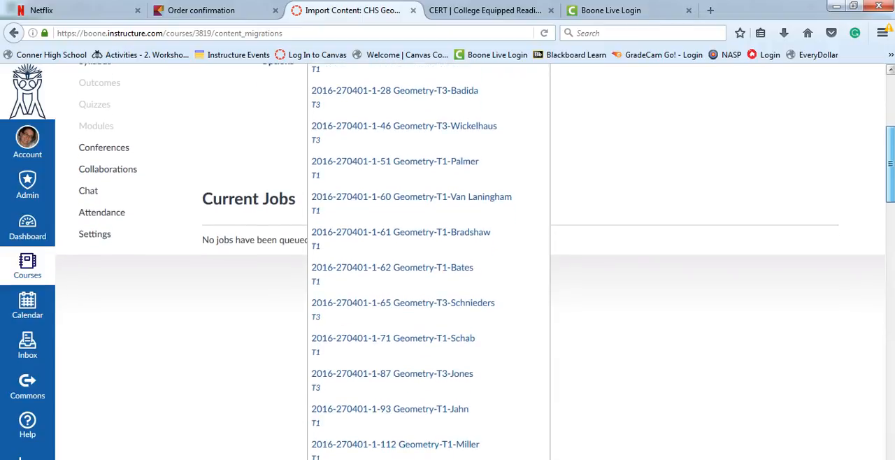
{"action": "left_click", "coordinate": [393, 342]}
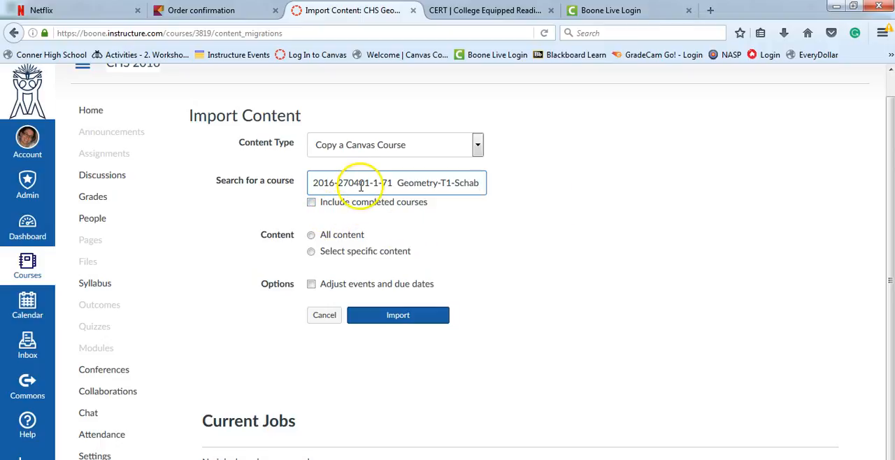
Set the import to specific content with event and due dates removed, and submit it.
{"action": "left_click", "coordinate": [311, 254]}
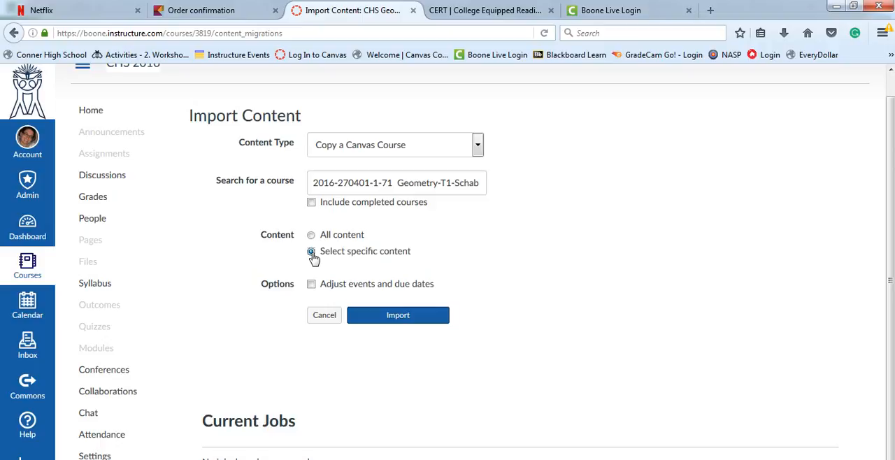
{"action": "left_click", "coordinate": [312, 285]}
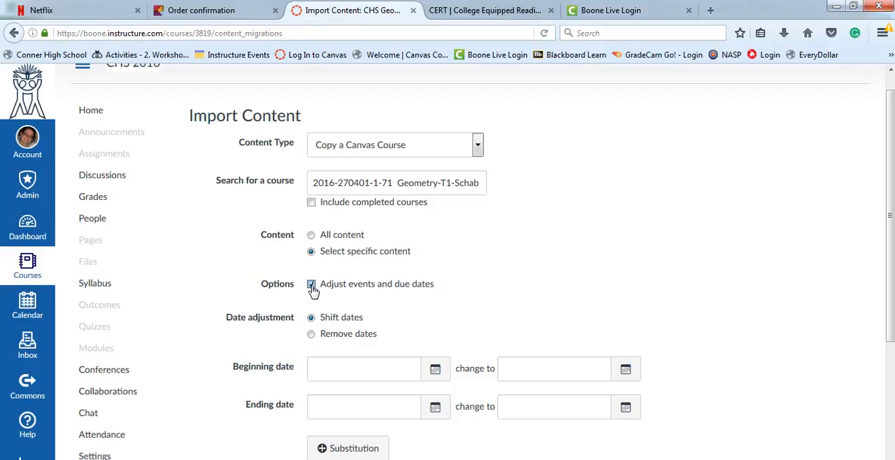
{"action": "left_click_drag", "start_coordinate": [887, 208], "coordinate": [887, 274]}
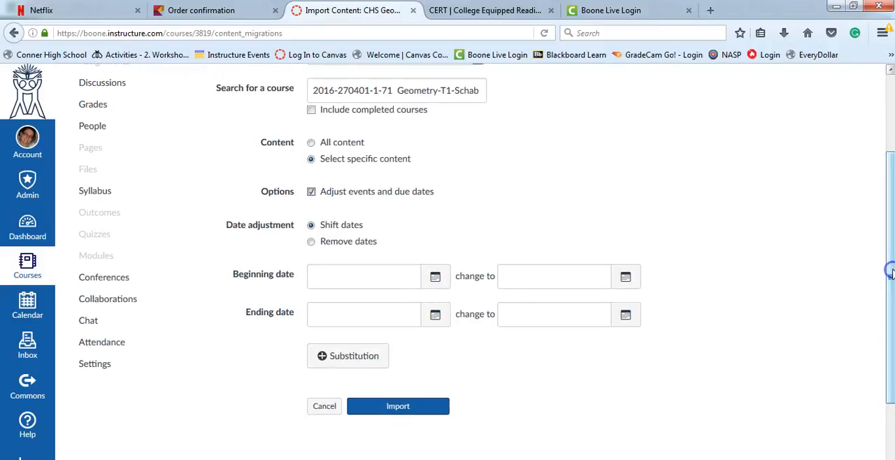
{"action": "left_click", "coordinate": [311, 242]}
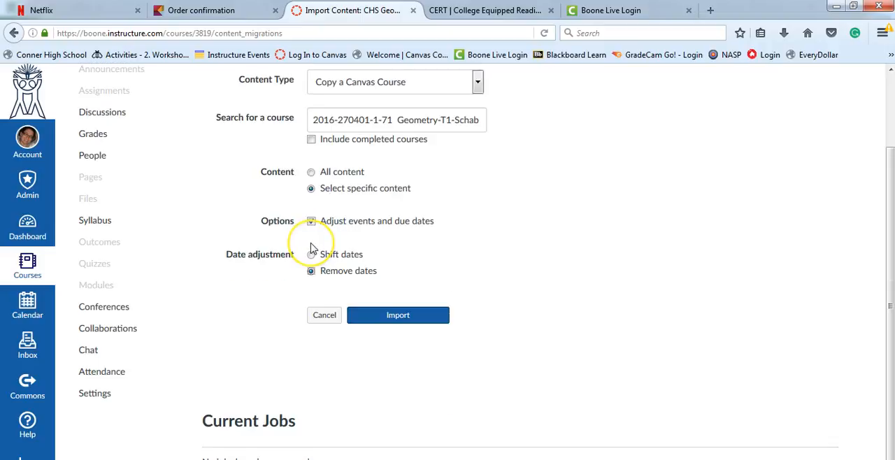
{"action": "left_click", "coordinate": [414, 318]}
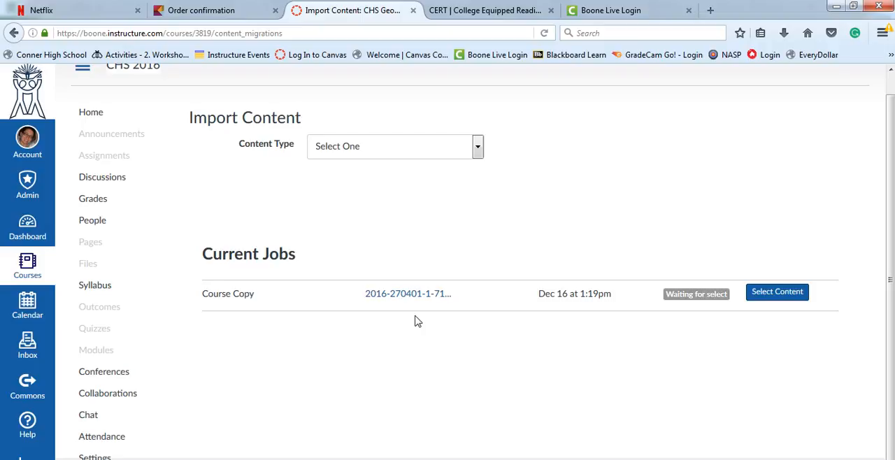
Open the content selection for the queued course copy and include Course Settings and Syllabus Body.
{"action": "left_click", "coordinate": [777, 294]}
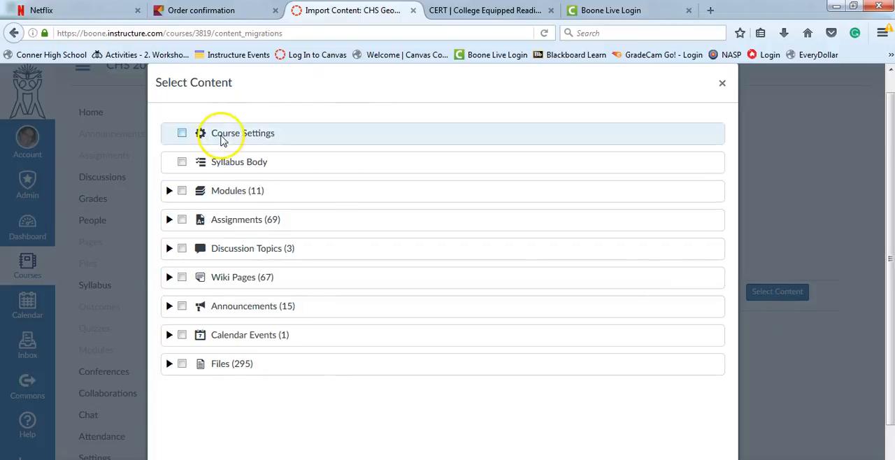
{"action": "left_click", "coordinate": [183, 134]}
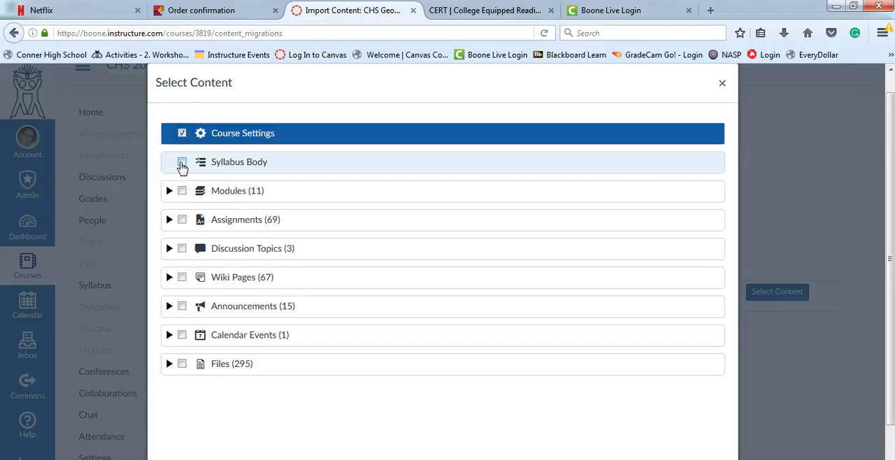
{"action": "left_click", "coordinate": [182, 163]}
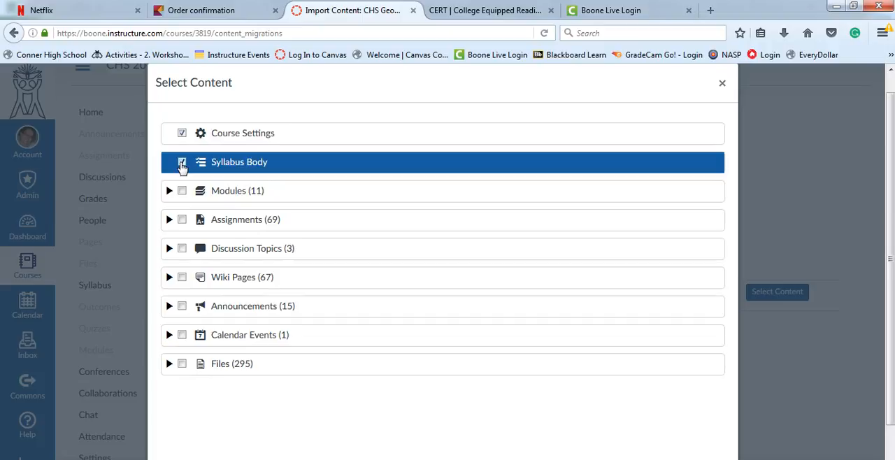
Expand the modules in the content selection and include all of them.
{"action": "left_click", "coordinate": [169, 190]}
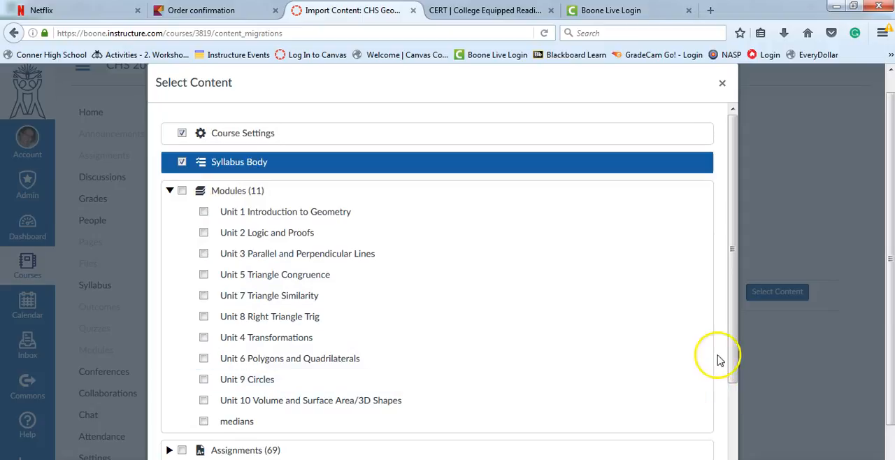
{"action": "left_click_drag", "start_coordinate": [731, 353], "coordinate": [741, 435]}
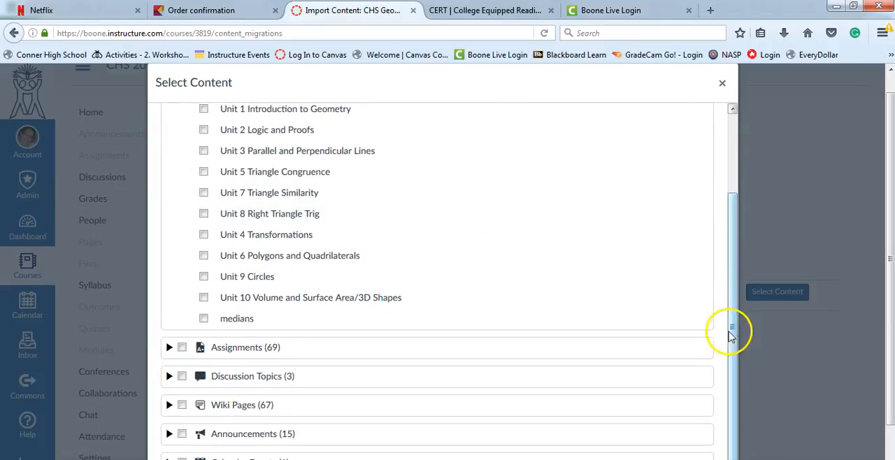
{"action": "left_click_drag", "start_coordinate": [731, 332], "coordinate": [727, 276]}
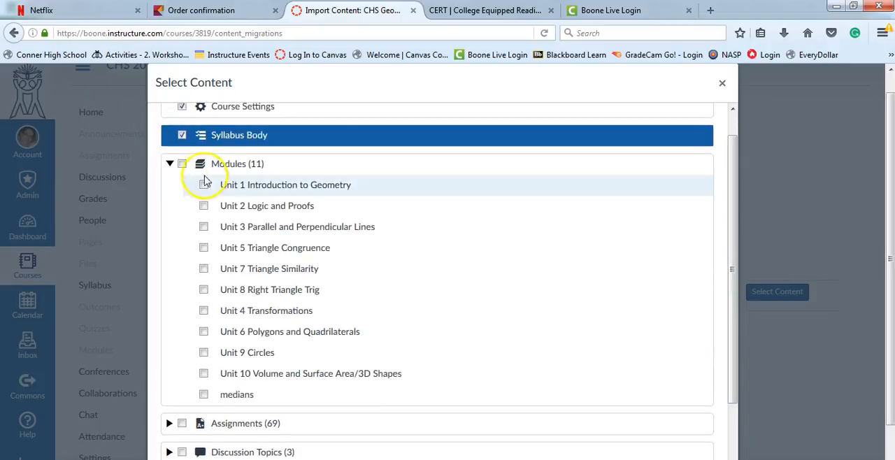
{"action": "left_click", "coordinate": [182, 164]}
Examine the individual assignments listed in the content selection and collapse the list without including any.
{"action": "left_click_drag", "start_coordinate": [736, 231], "coordinate": [736, 320]}
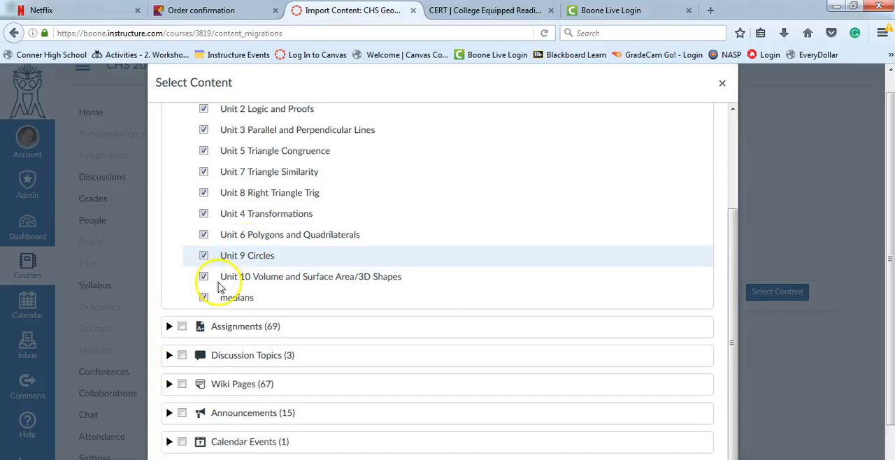
{"action": "left_click", "coordinate": [170, 329]}
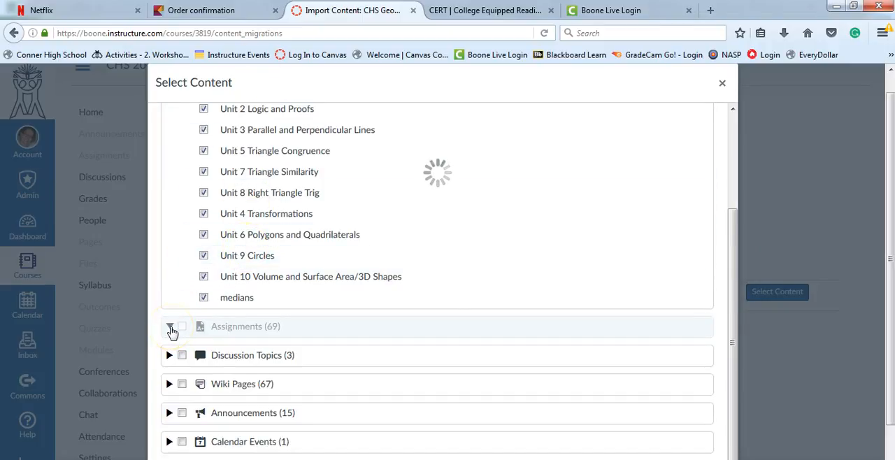
{"action": "left_click", "coordinate": [191, 347]}
{"action": "left_click_drag", "start_coordinate": [727, 179], "coordinate": [733, 226]}
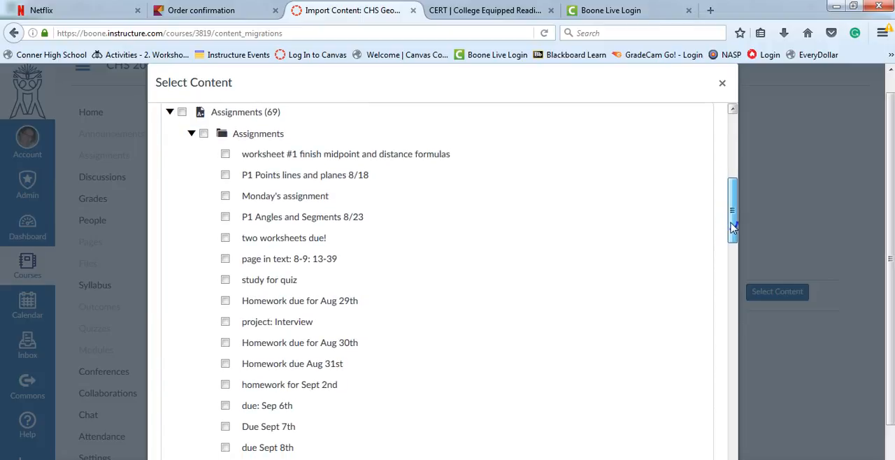
{"action": "left_click_drag", "start_coordinate": [732, 226], "coordinate": [733, 227]}
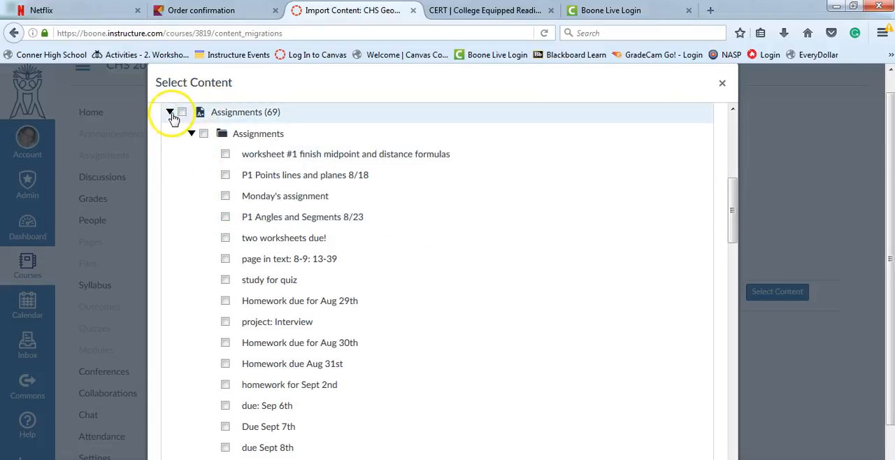
{"action": "left_click", "coordinate": [171, 115]}
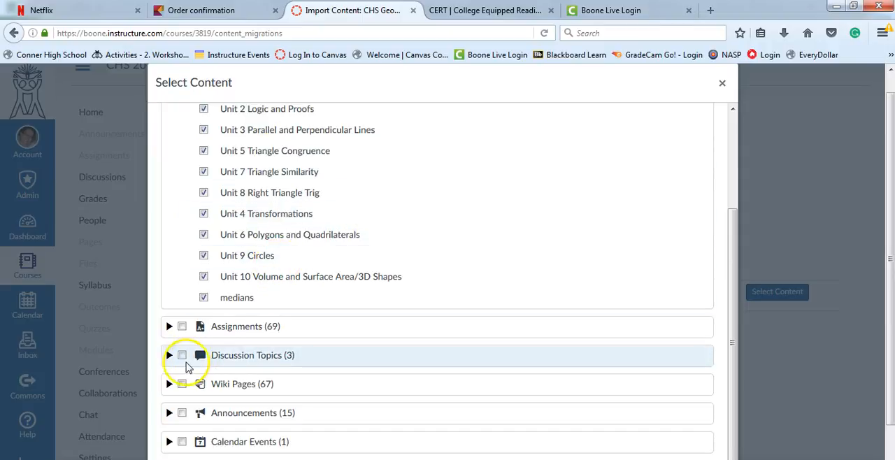
Expand the discussion topics in the content selection and include all of them.
{"action": "left_click", "coordinate": [170, 357]}
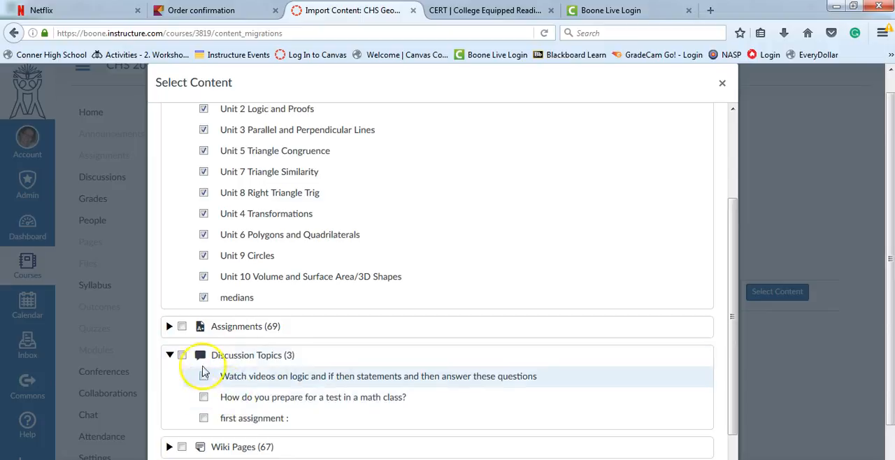
{"action": "left_click", "coordinate": [182, 356]}
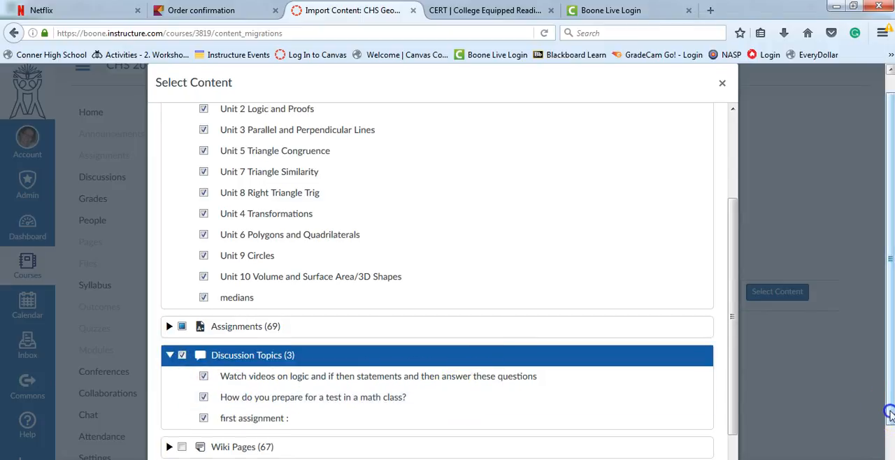
Expand the wiki pages in the content selection and include all of them.
{"action": "scroll", "coordinate": [885, 406], "scroll_direction": "down", "scroll_amount": 1}
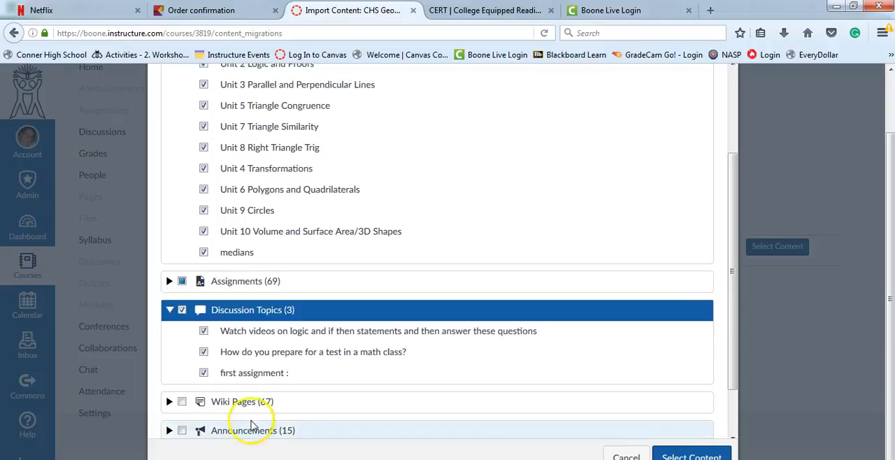
{"action": "left_click", "coordinate": [170, 402]}
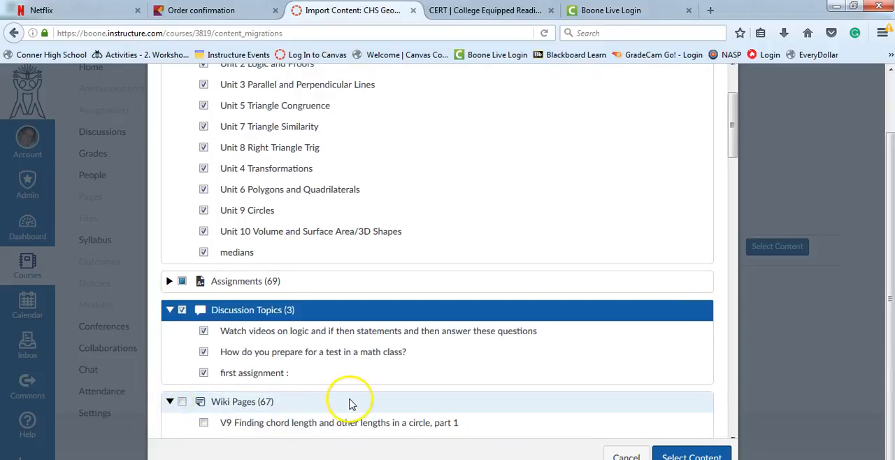
{"action": "left_click_drag", "start_coordinate": [734, 154], "coordinate": [739, 201]}
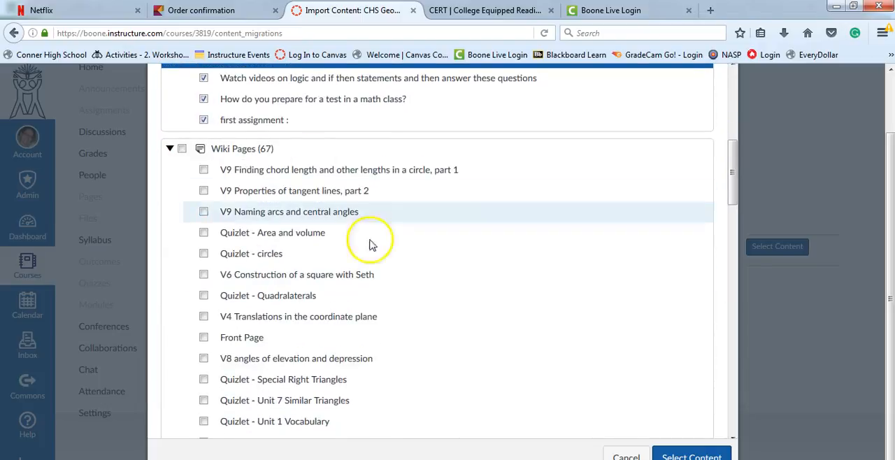
{"action": "left_click", "coordinate": [182, 149]}
{"action": "left_click_drag", "start_coordinate": [734, 186], "coordinate": [733, 194]}
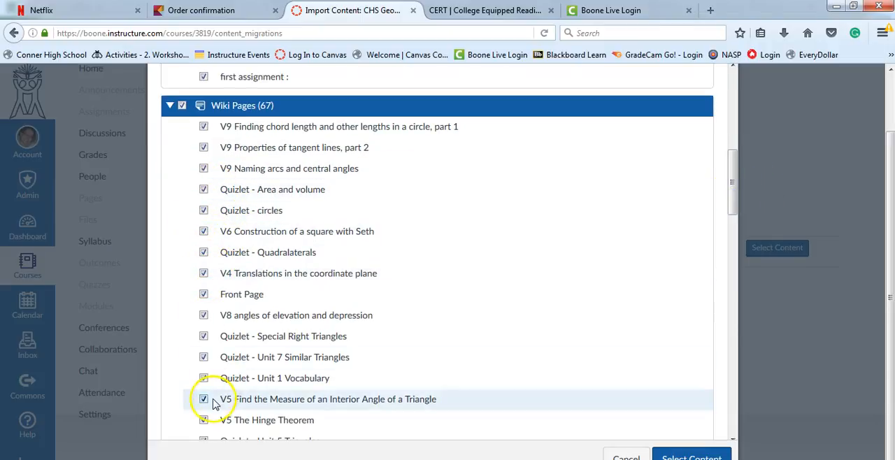
Check the calendar events without including them, include all files, and submit the content selection.
{"action": "left_click_drag", "start_coordinate": [733, 202], "coordinate": [759, 419]}
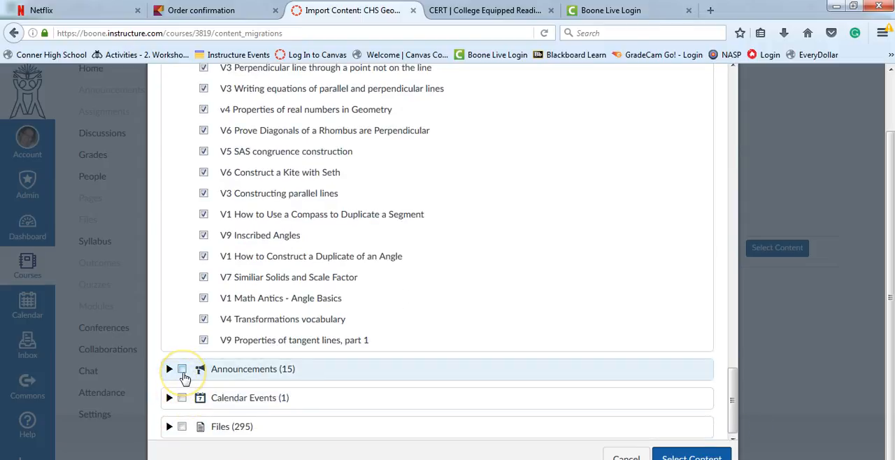
{"action": "left_click", "coordinate": [169, 398]}
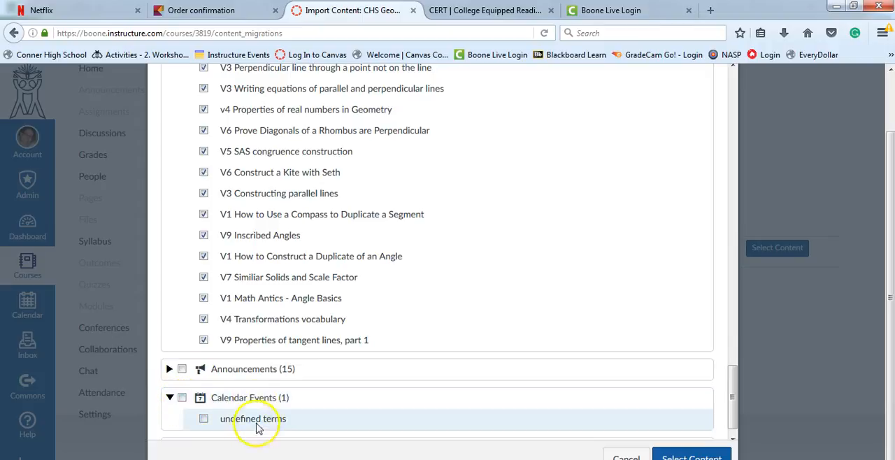
{"action": "left_click", "coordinate": [170, 398]}
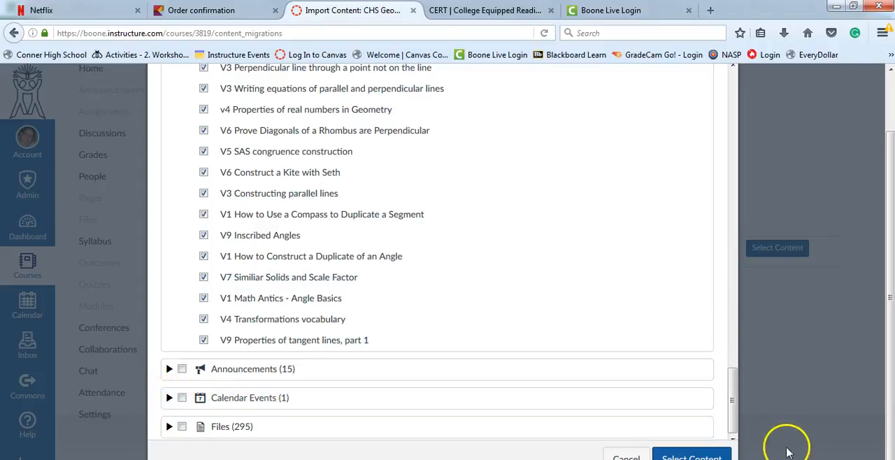
{"action": "left_click", "coordinate": [182, 427]}
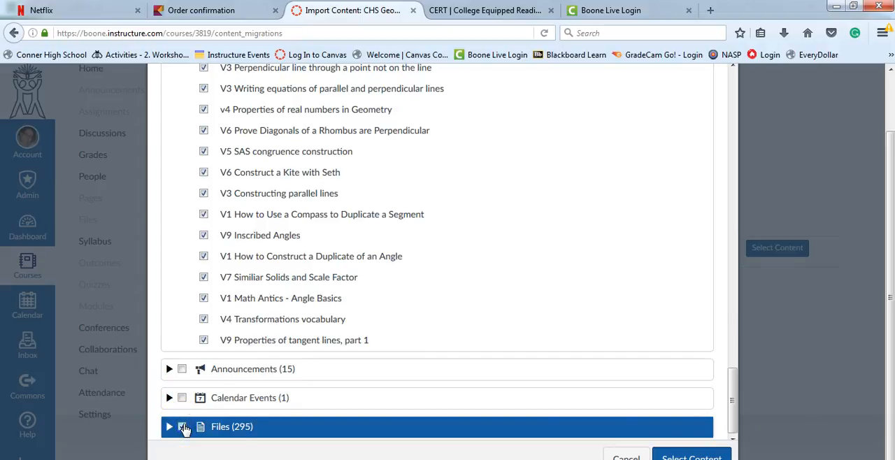
{"action": "left_click", "coordinate": [668, 455]}
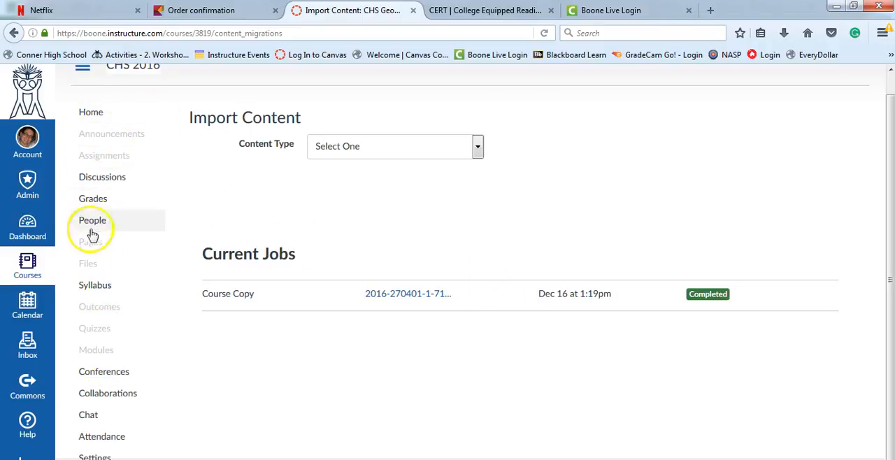
Open the home page of the CHS Geometry Master 2016 course and go to its modules.
{"action": "left_click", "coordinate": [97, 111]}
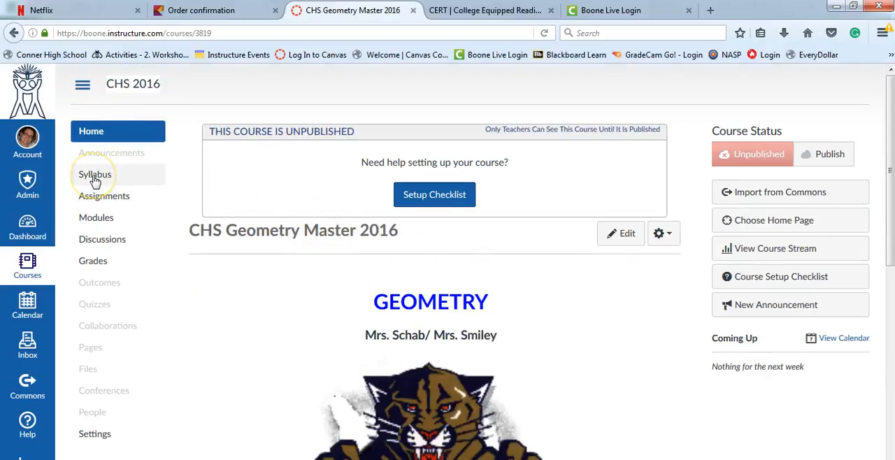
{"action": "left_click", "coordinate": [95, 219]}
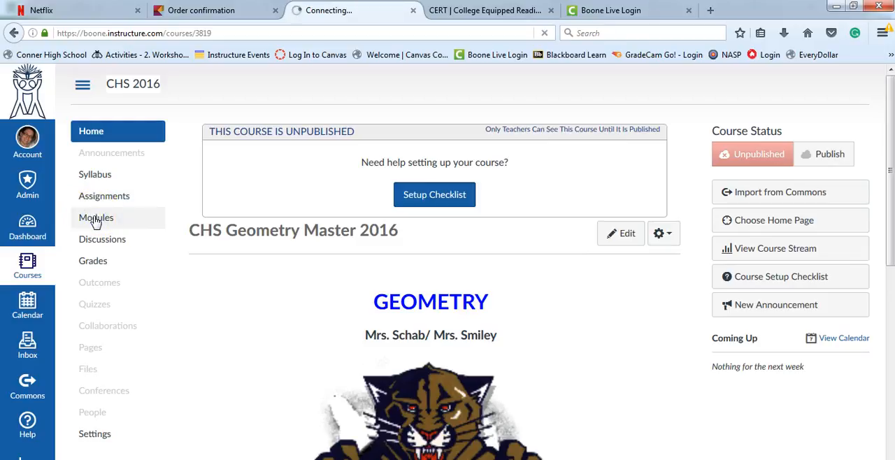